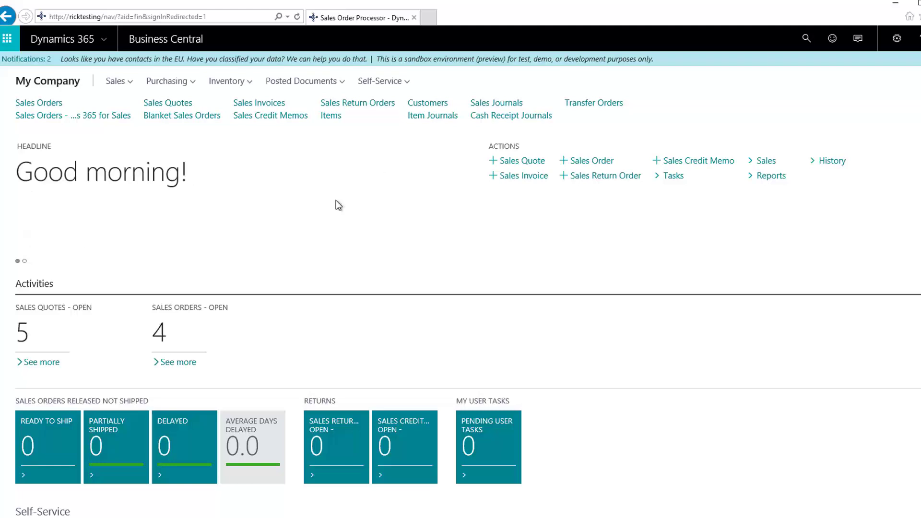
Open the Pop Up Note Setup page, review its sales and purchase repop options, and close it
{"action": "left_click", "coordinate": [806, 38]}
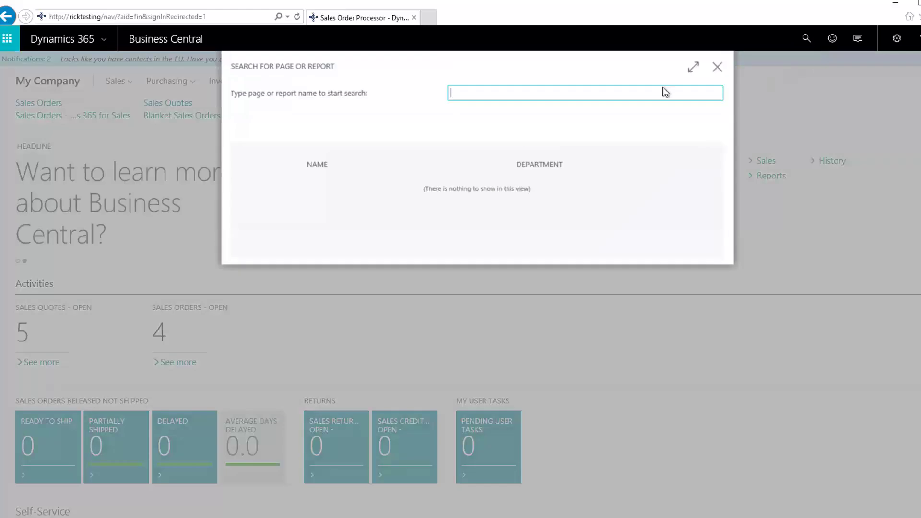
{"action": "type", "text": "pop"}
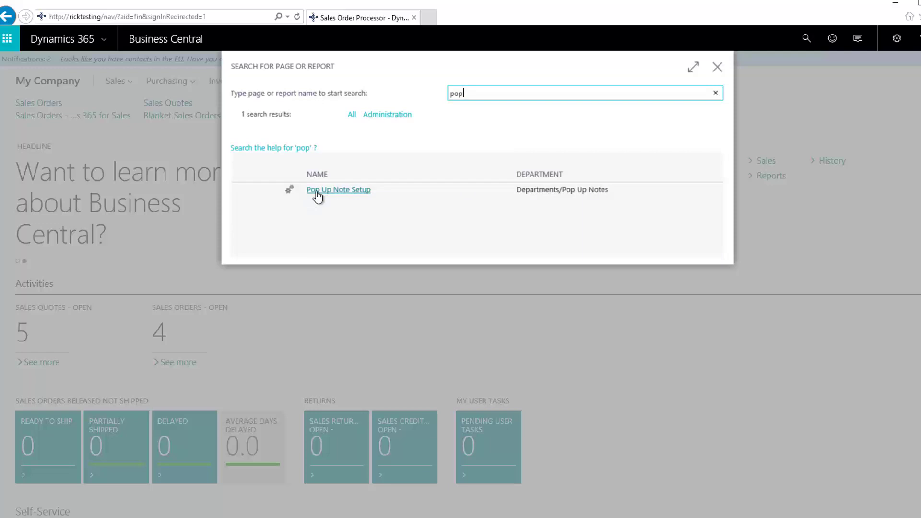
{"action": "left_click", "coordinate": [338, 190]}
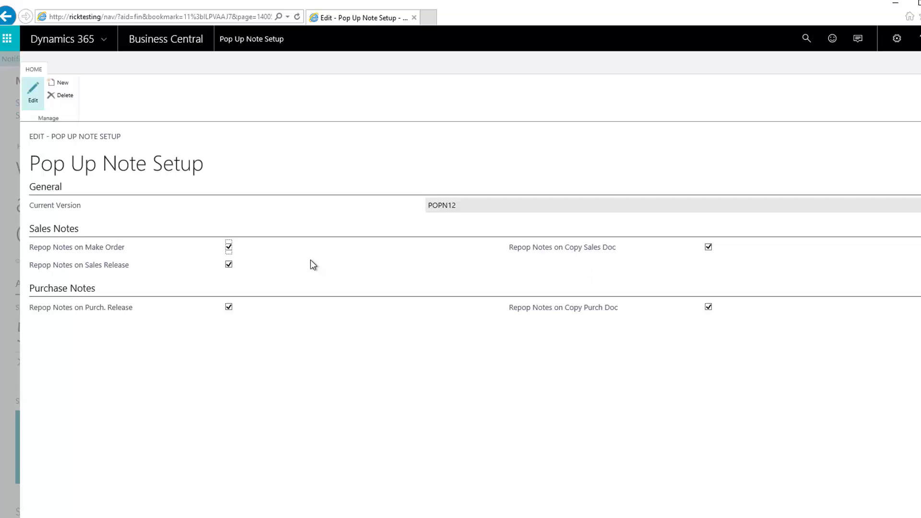
{"action": "left_click", "coordinate": [227, 247]}
{"action": "key", "text": "Escape"}
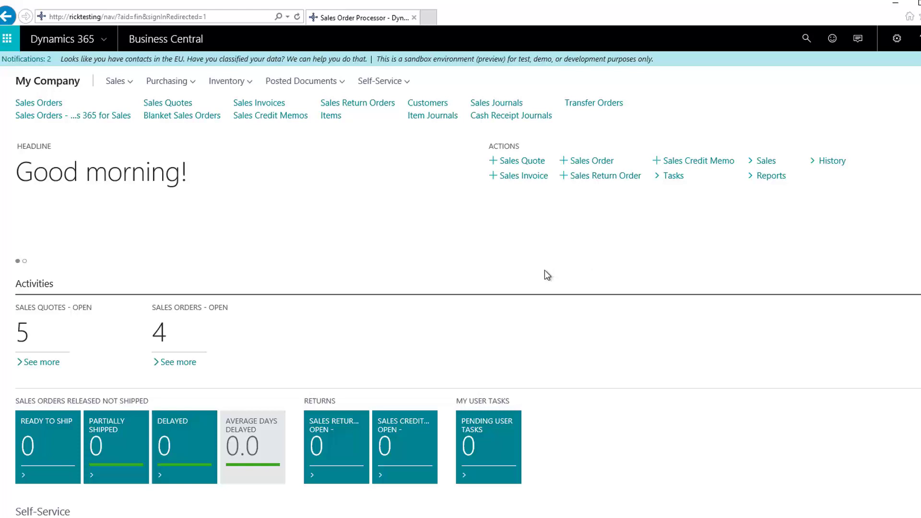
Open the Adatum Corporation customer card from the Customers list and start a new pop-up note
{"action": "left_click", "coordinate": [114, 85]}
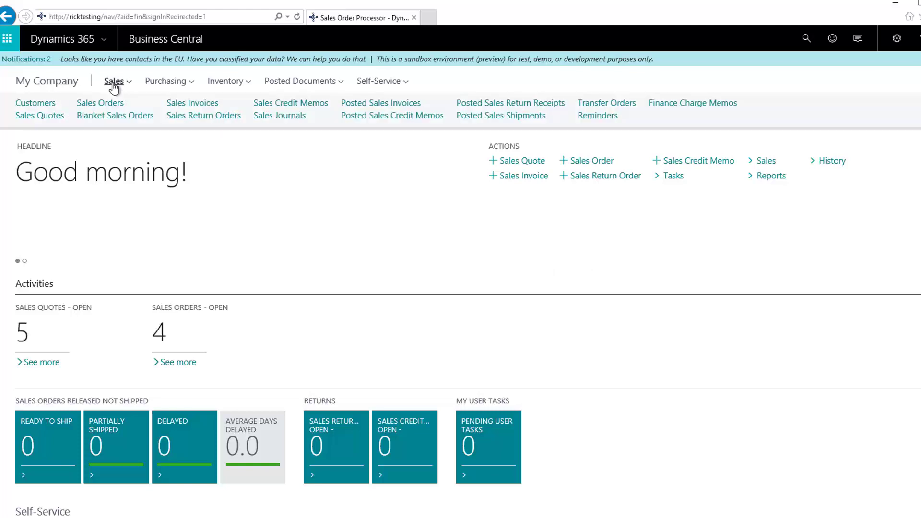
{"action": "left_click", "coordinate": [32, 106]}
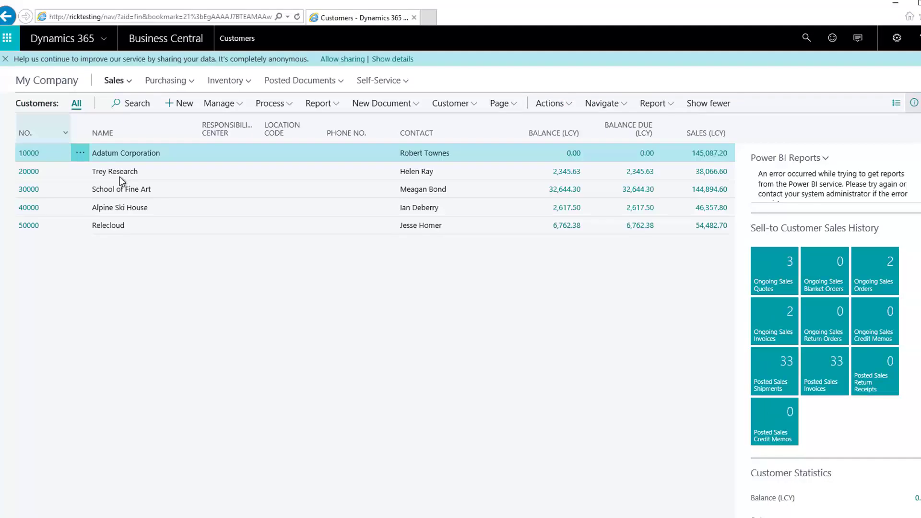
{"action": "left_click", "coordinate": [30, 154]}
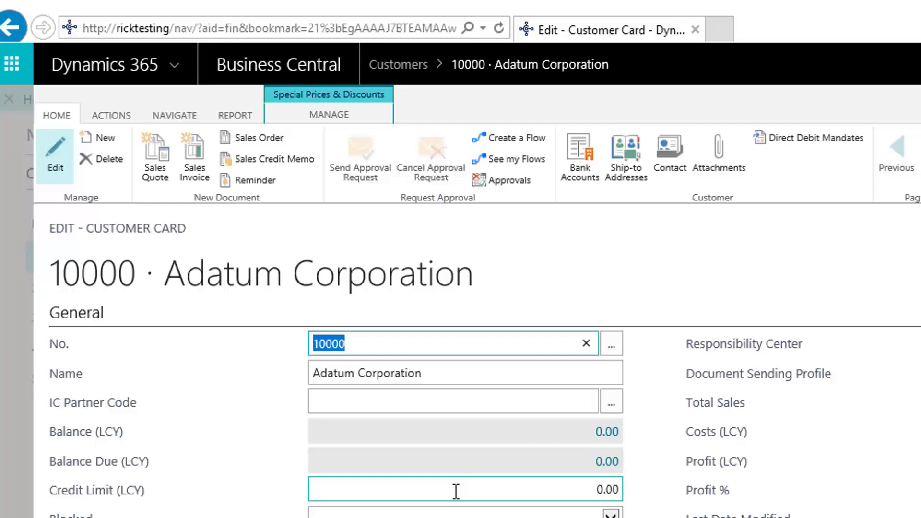
{"action": "left_click", "coordinate": [182, 118]}
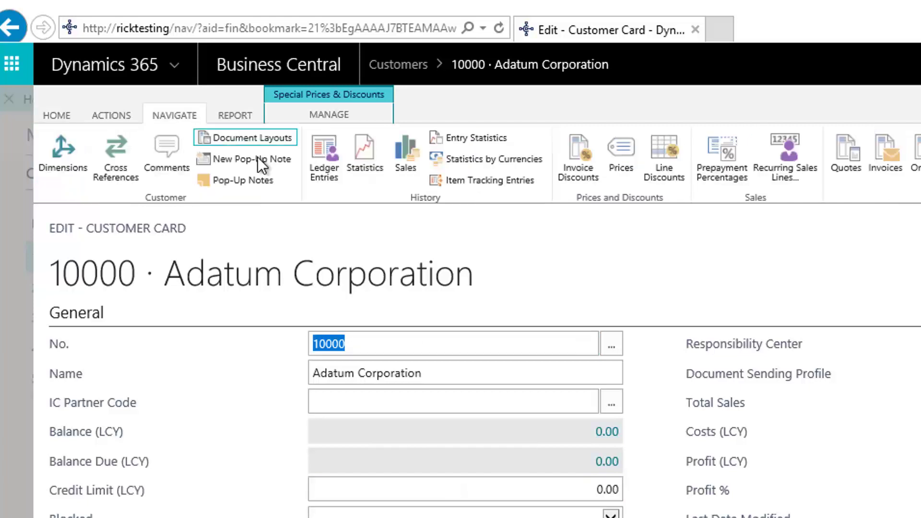
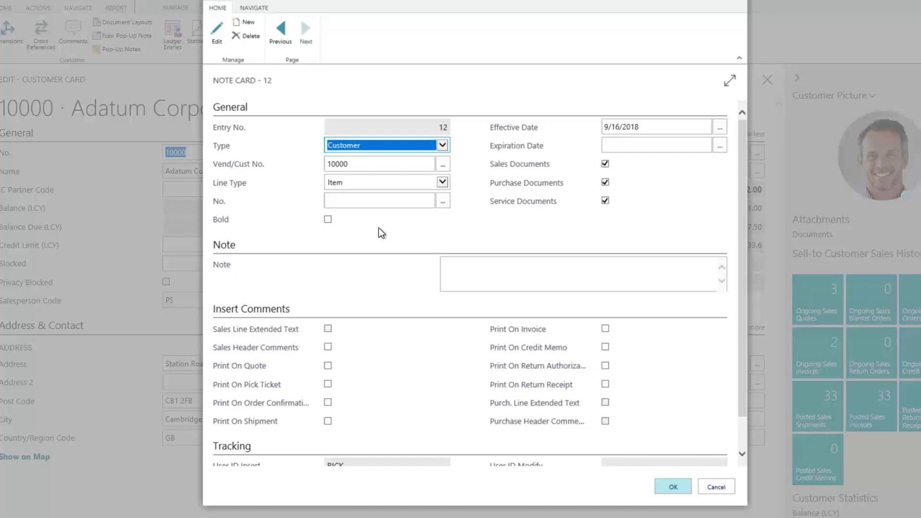
Enter the note text "Ship within 2 days of their order." on the customer's note card
{"action": "left_click", "coordinate": [453, 265]}
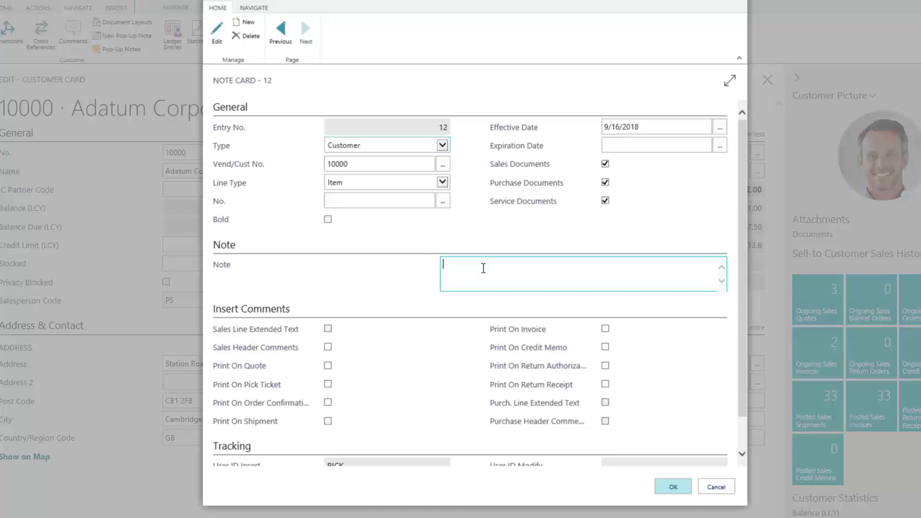
{"action": "type", "text": "Ship "}
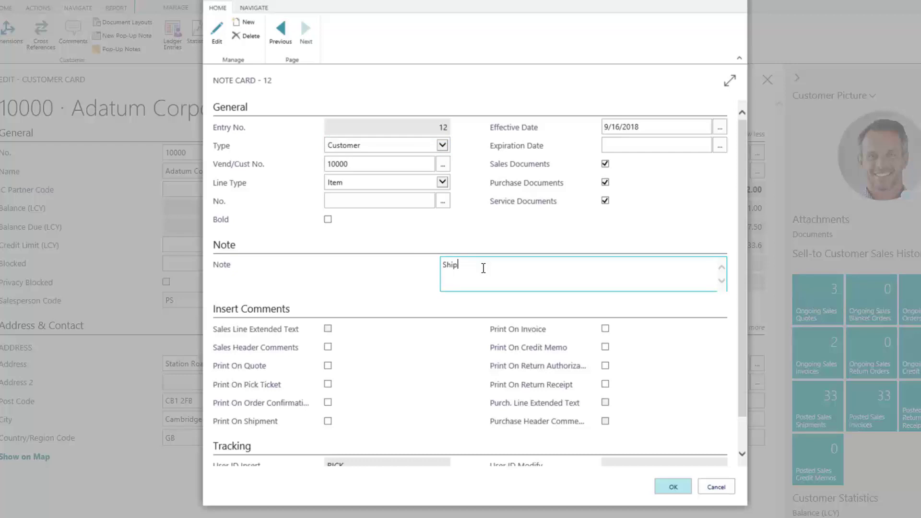
{"action": "type", "text": "within 2 days of their order."}
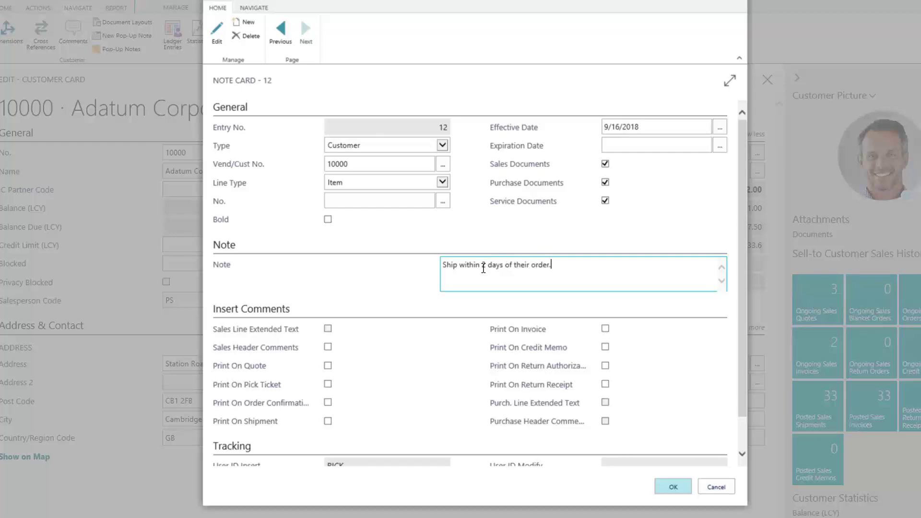
{"action": "key", "text": "Tab"}
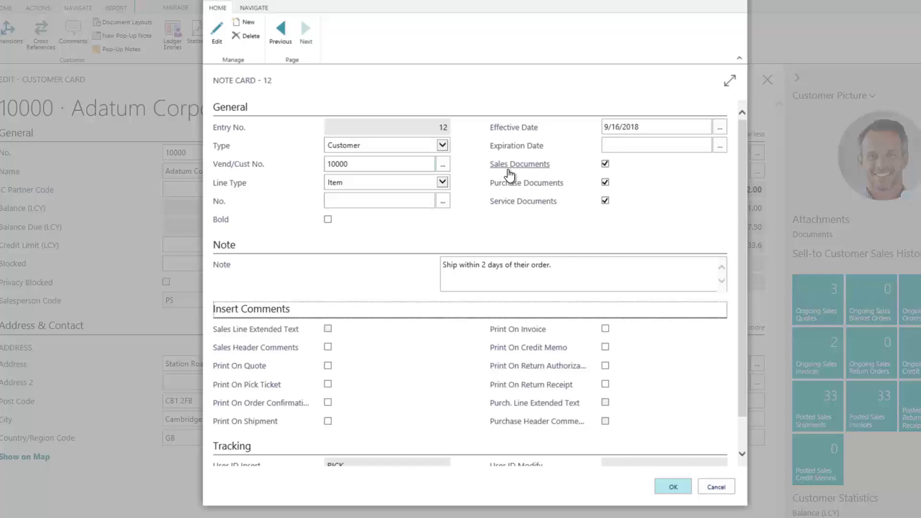
Discard the unsaved Purchase Documents change on the customer's note card
{"action": "mouse_move", "coordinate": [499, 171]}
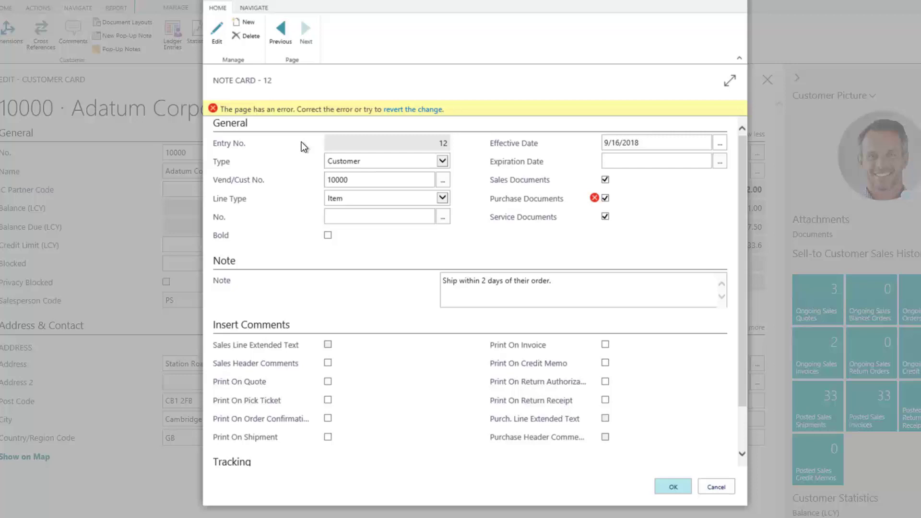
{"action": "key", "text": "Escape"}
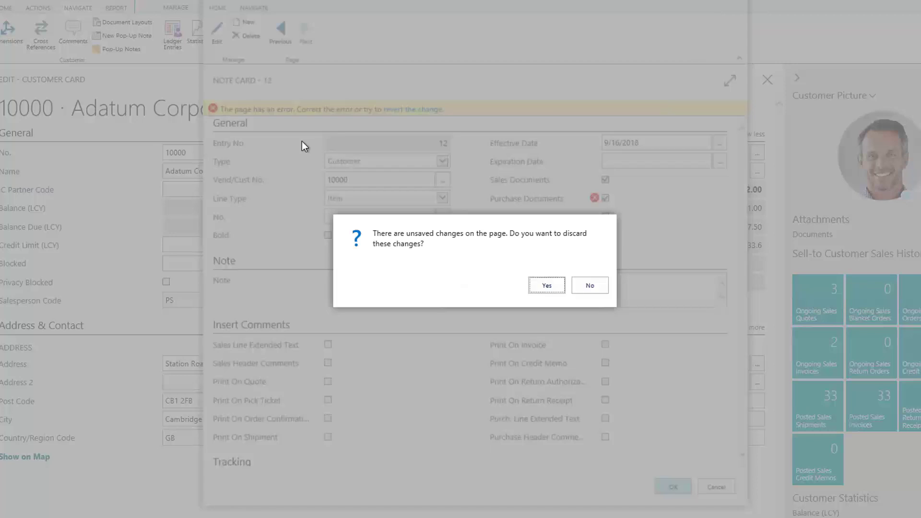
{"action": "left_click", "coordinate": [546, 287]}
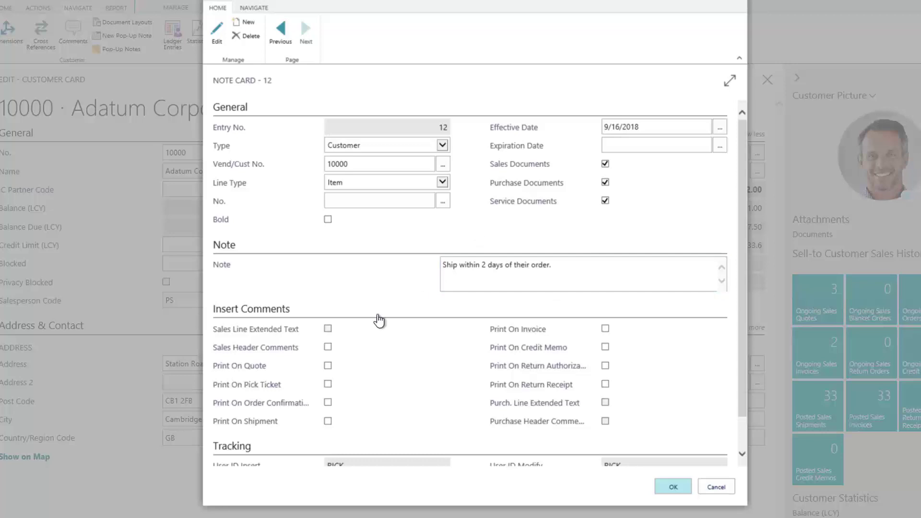
Enable Sales Header Comments for the shipping note under Insert Comments
{"action": "mouse_move", "coordinate": [240, 333]}
{"action": "left_click", "coordinate": [459, 285]}
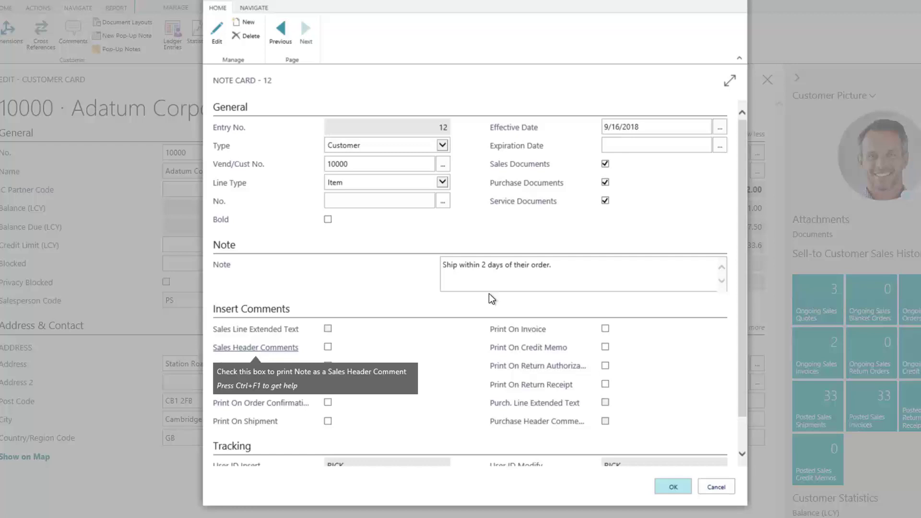
{"action": "left_click", "coordinate": [446, 273]}
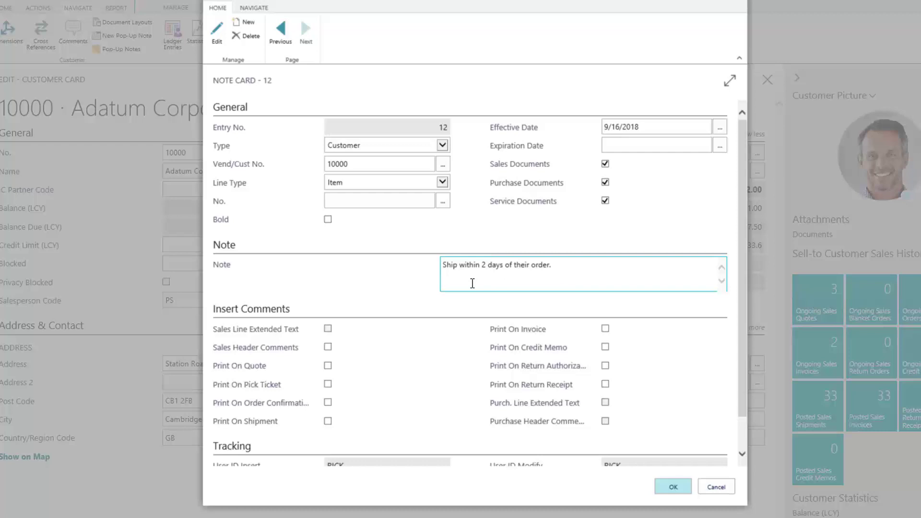
{"action": "left_click", "coordinate": [488, 355]}
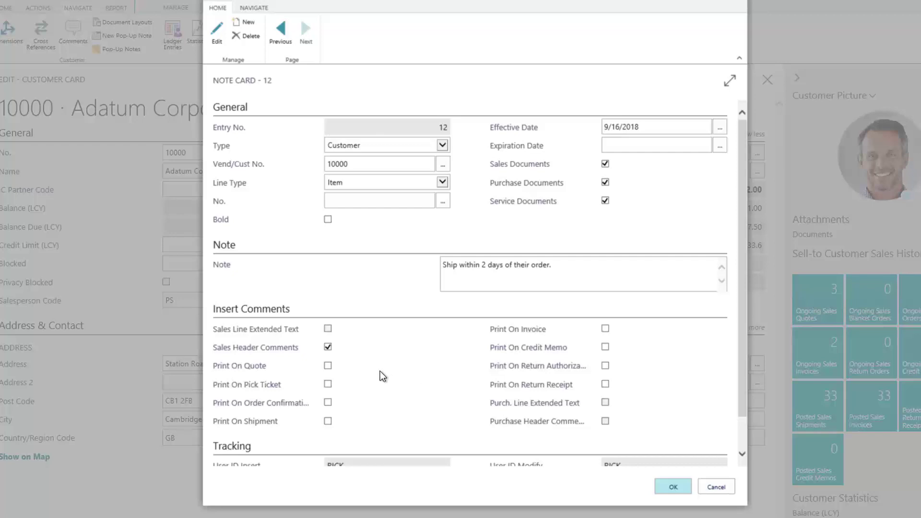
Make the customer's shipping note bold and save the note card with no expiration date
{"action": "mouse_move", "coordinate": [223, 224]}
{"action": "mouse_move", "coordinate": [513, 159]}
{"action": "left_click", "coordinate": [501, 277]}
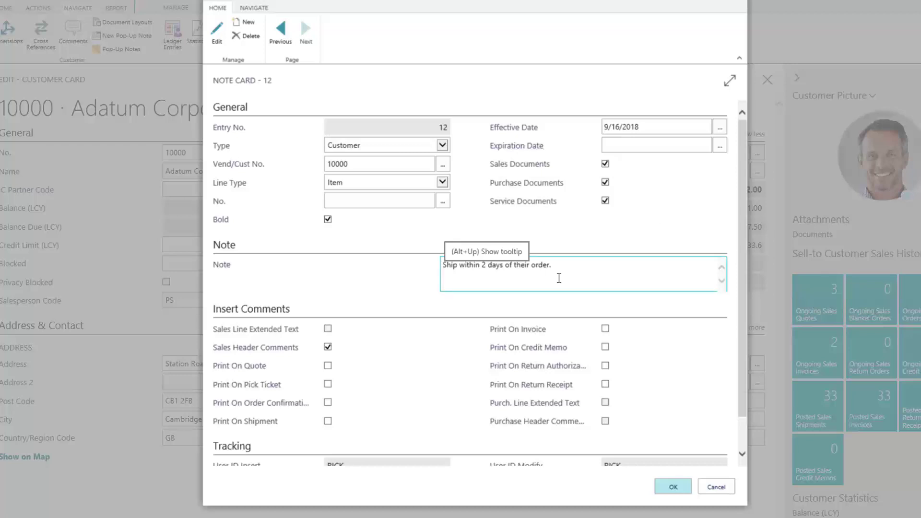
{"action": "left_click", "coordinate": [652, 144]}
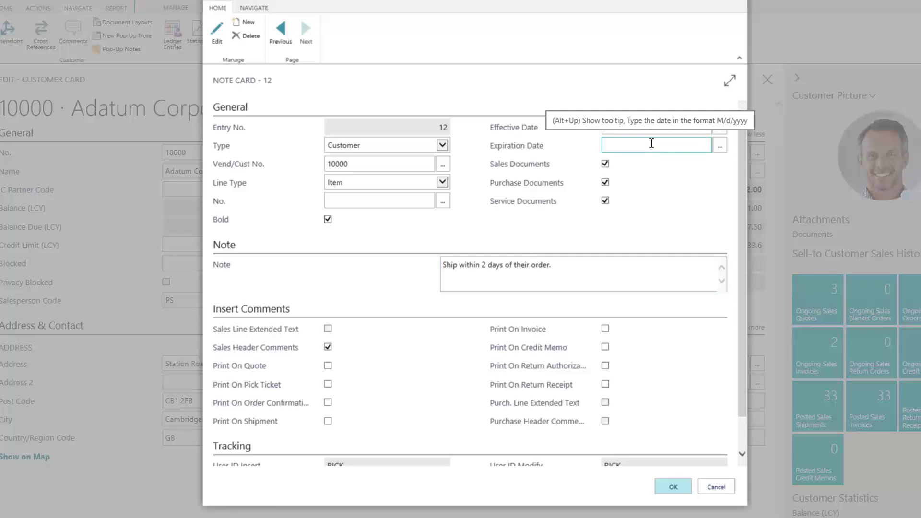
{"action": "left_click", "coordinate": [662, 189]}
{"action": "left_click", "coordinate": [640, 145]}
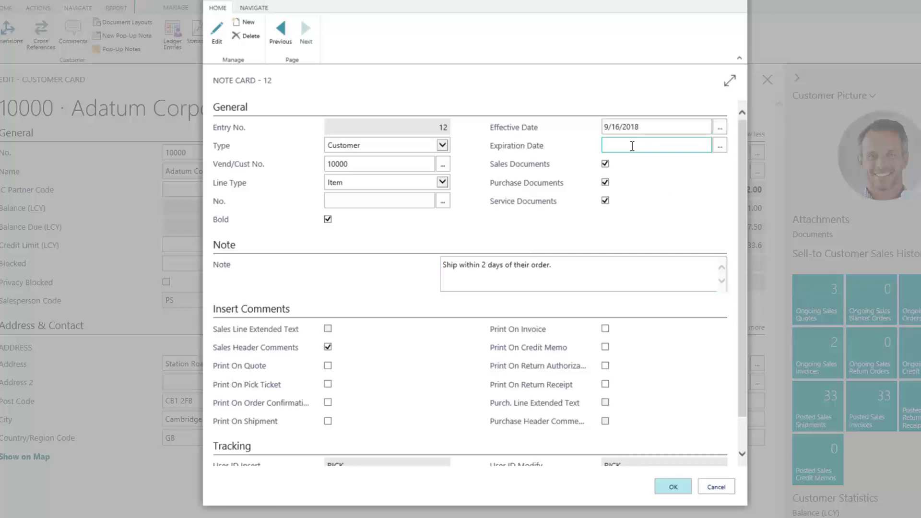
{"action": "left_click", "coordinate": [545, 146]}
{"action": "left_click", "coordinate": [671, 484]}
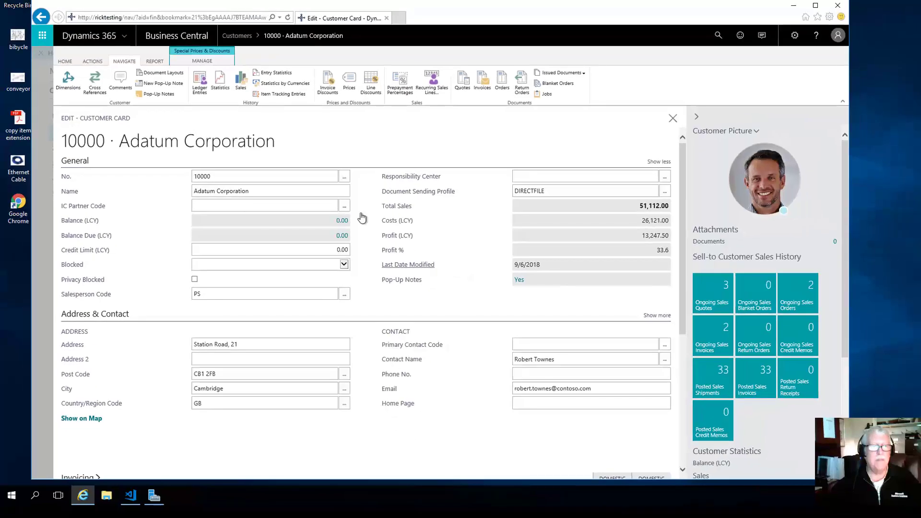
Close the customer card and open the item card for 1896-S ATHENS Desk
{"action": "left_click", "coordinate": [38, 131]}
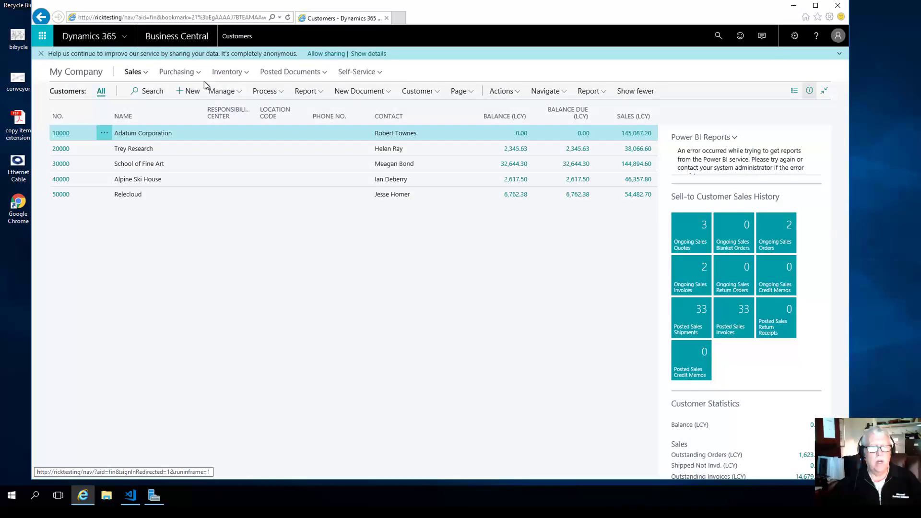
{"action": "left_click", "coordinate": [231, 72]}
{"action": "left_click", "coordinate": [57, 92]}
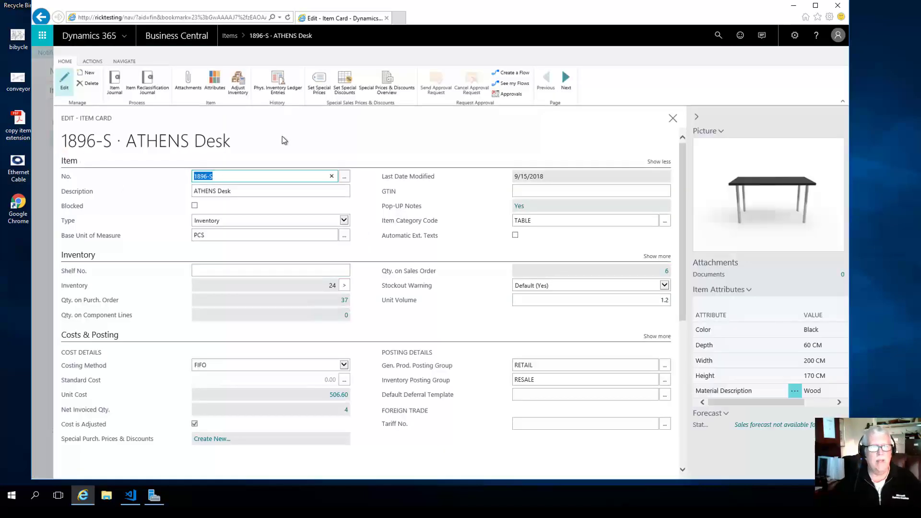
Display the desk's pop-up notes and open the "Sale begins May 1, 2019" note for editing
{"action": "left_click", "coordinate": [124, 62]}
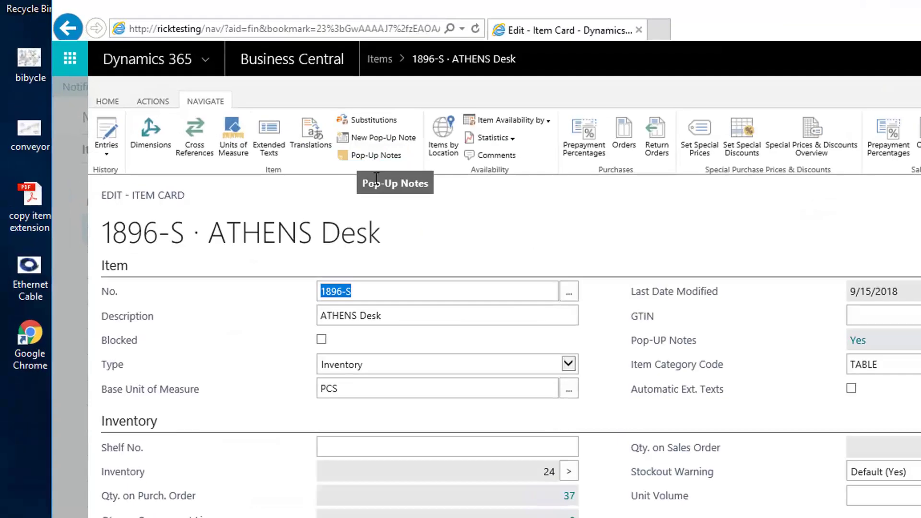
{"action": "left_click", "coordinate": [347, 155]}
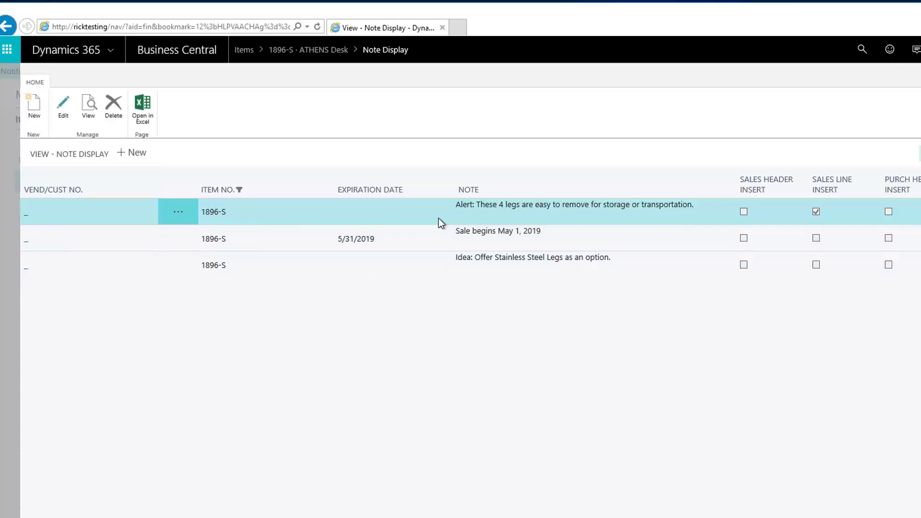
{"action": "left_click", "coordinate": [457, 237]}
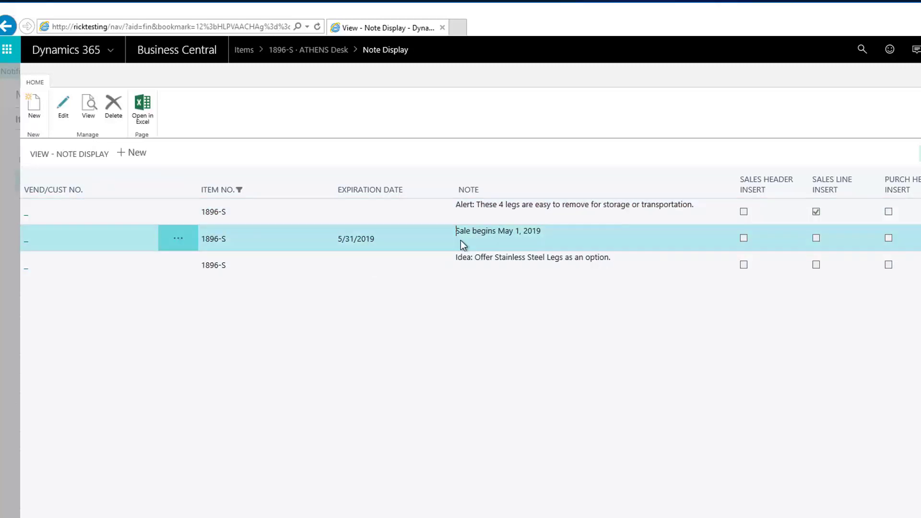
{"action": "left_click", "coordinate": [63, 110]}
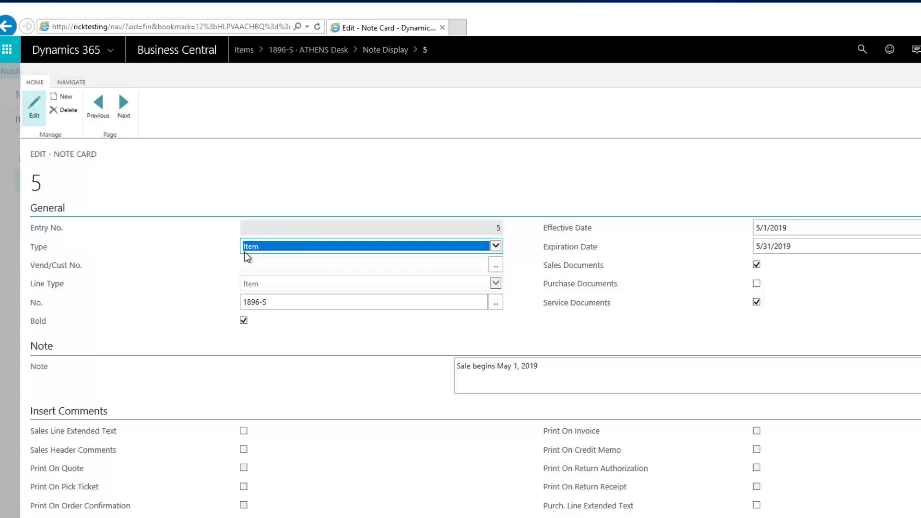
Change the note text to "Sale begins May 1, 2020"
{"action": "left_click", "coordinate": [559, 367]}
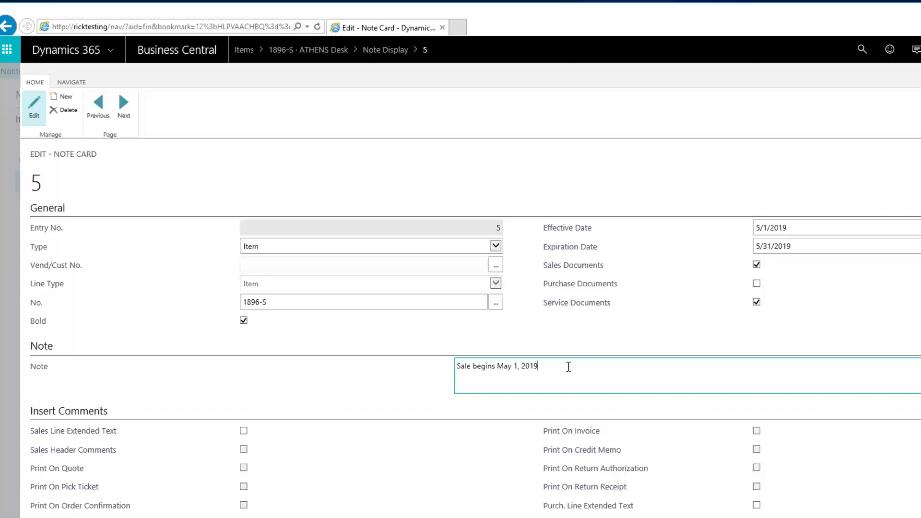
{"action": "key", "text": "BackSpace"}
{"action": "key", "text": "BackSpace"}
{"action": "type", "text": "20"}
{"action": "key", "text": "Tab"}
Set the sale note's effective date to 5/1/2020
{"action": "left_click", "coordinate": [810, 244]}
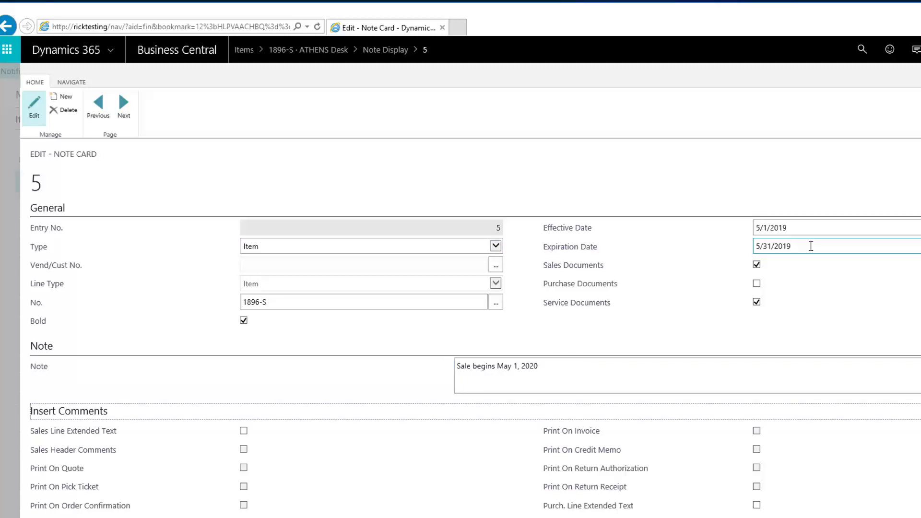
{"action": "left_click", "coordinate": [795, 228]}
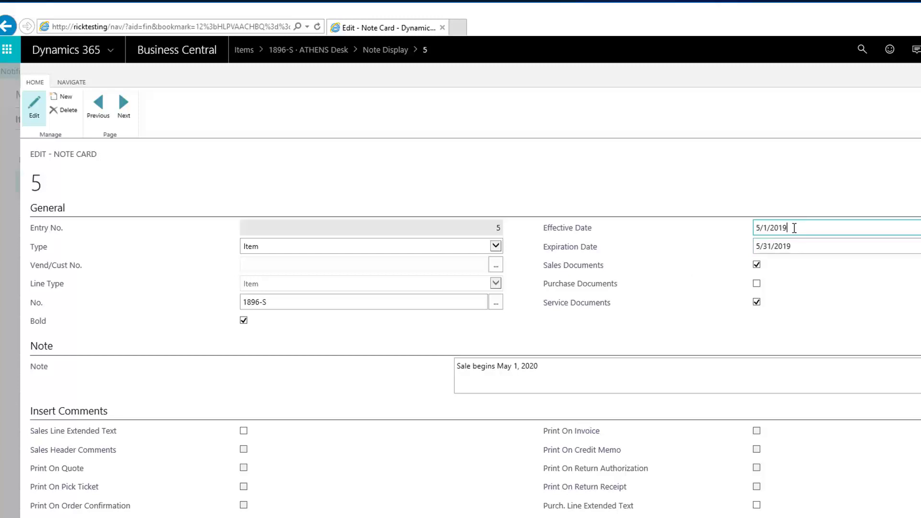
{"action": "key", "text": "BackSpace"}
{"action": "key", "text": "BackSpace"}
{"action": "type", "text": "20"}
{"action": "key", "text": "Tab"}
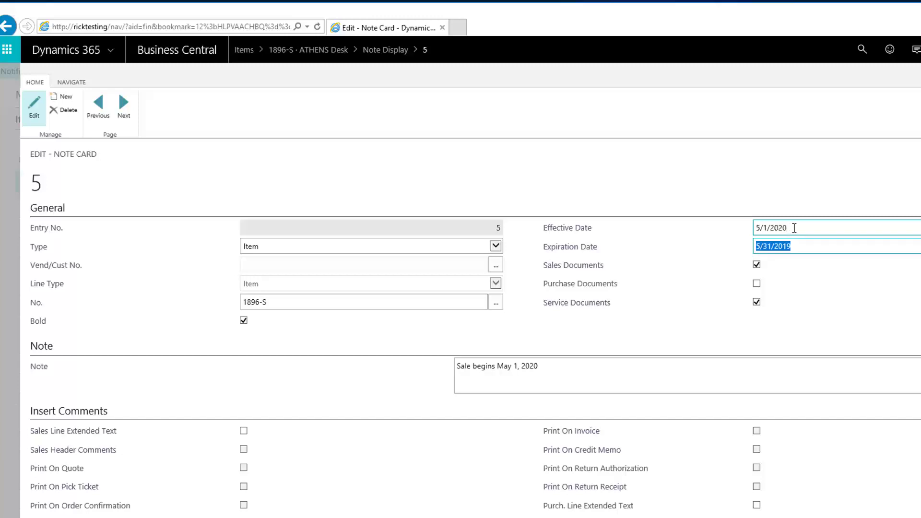
Set the sale note's expiration date to 5/31/2020
{"action": "left_click", "coordinate": [795, 244]}
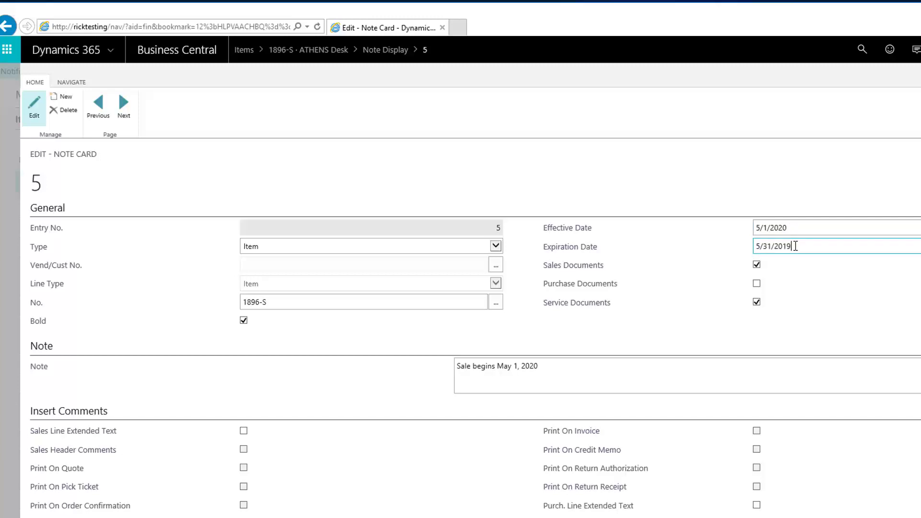
{"action": "key", "text": "BackSpace"}
{"action": "key", "text": "BackSpace"}
{"action": "type", "text": "20"}
{"action": "key", "text": "Tab"}
{"action": "left_click", "coordinate": [566, 366]}
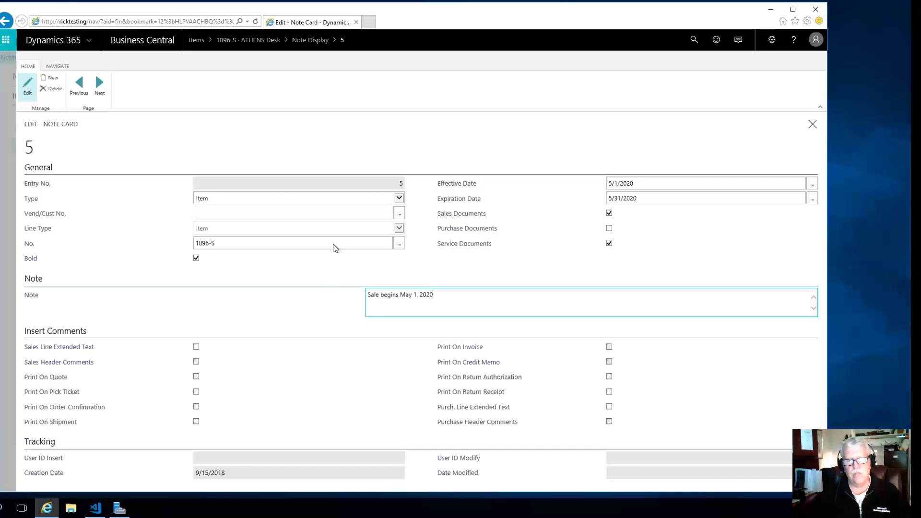
Close the edited sale note and the desk's note display, returning to the Items list
{"action": "left_click", "coordinate": [812, 126]}
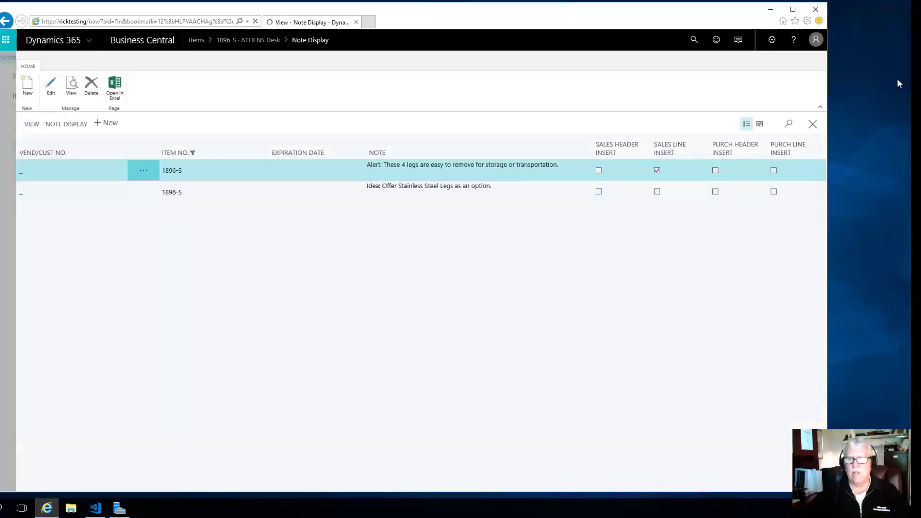
{"action": "left_click", "coordinate": [812, 124]}
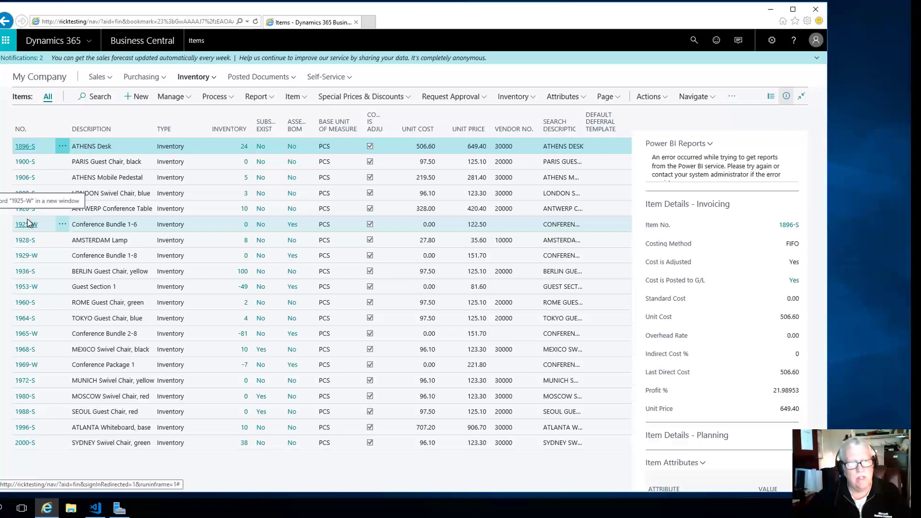
Start a new pop-up note from the ATHENS Desk item and open the Multi-Note Card for creating multiple notes
{"action": "left_click", "coordinate": [21, 147]}
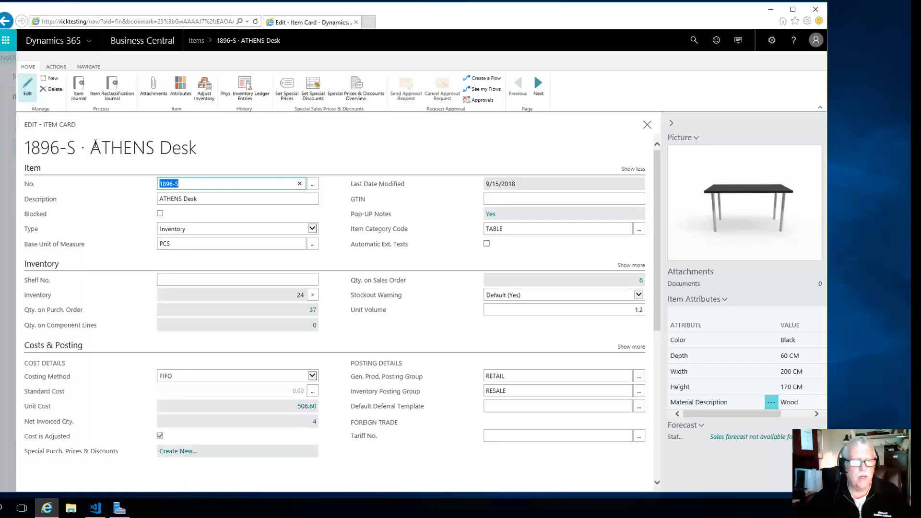
{"action": "left_click", "coordinate": [84, 67]}
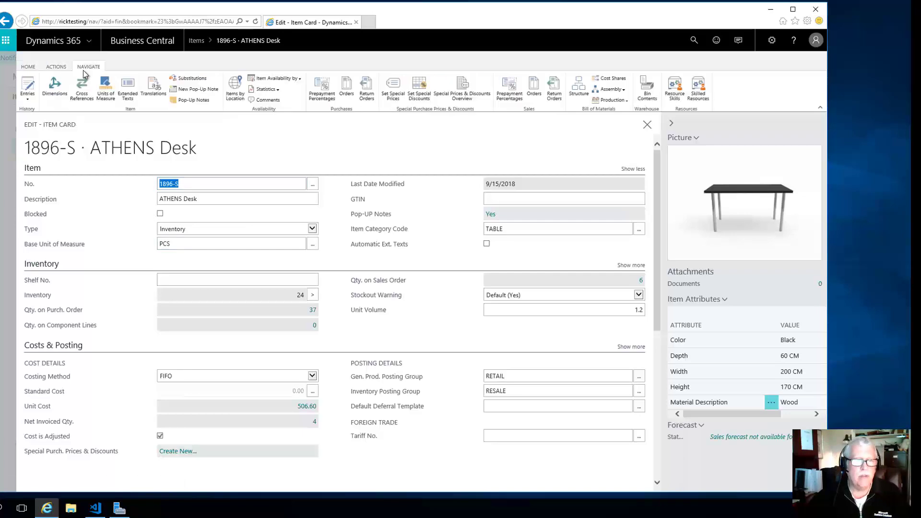
{"action": "left_click", "coordinate": [191, 92]}
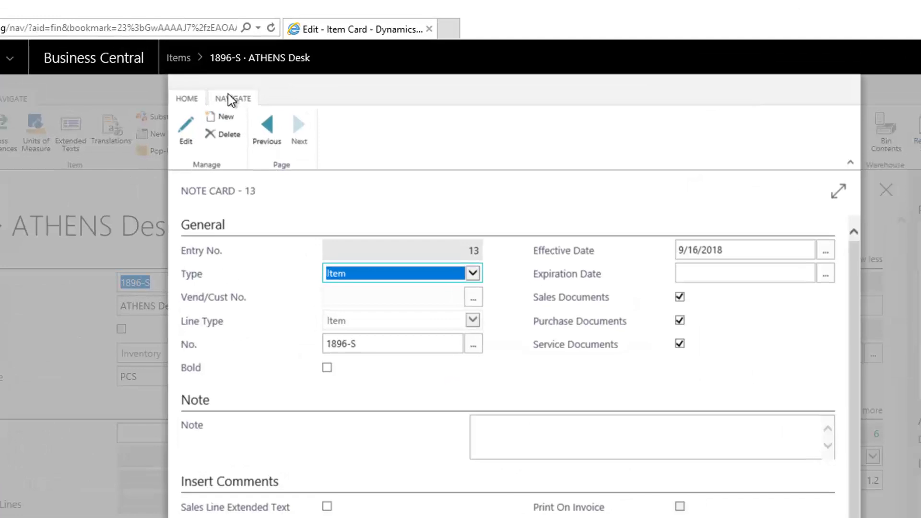
{"action": "left_click", "coordinate": [233, 98]}
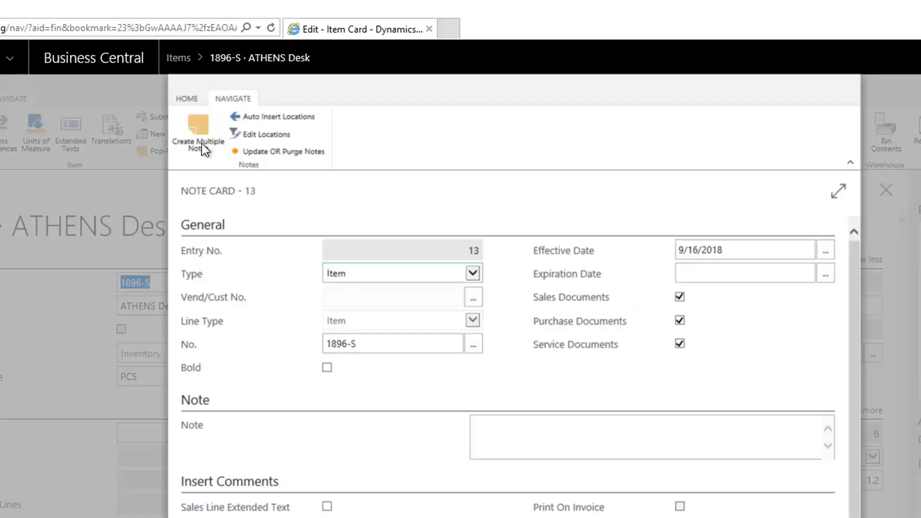
{"action": "left_click", "coordinate": [195, 124]}
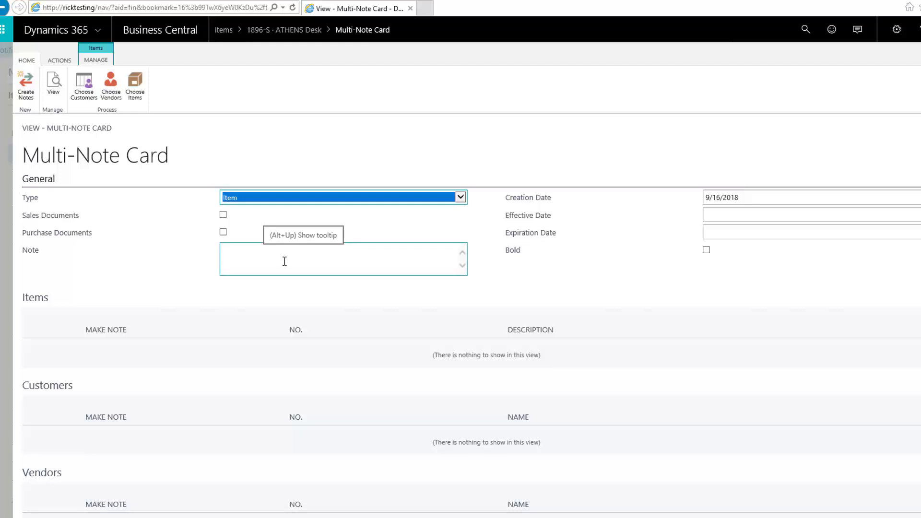
Enter the bold note "This item is over stocked. Offer Discounts for sales effort." and enable it for sales and purchase documents
{"action": "left_click", "coordinate": [266, 258]}
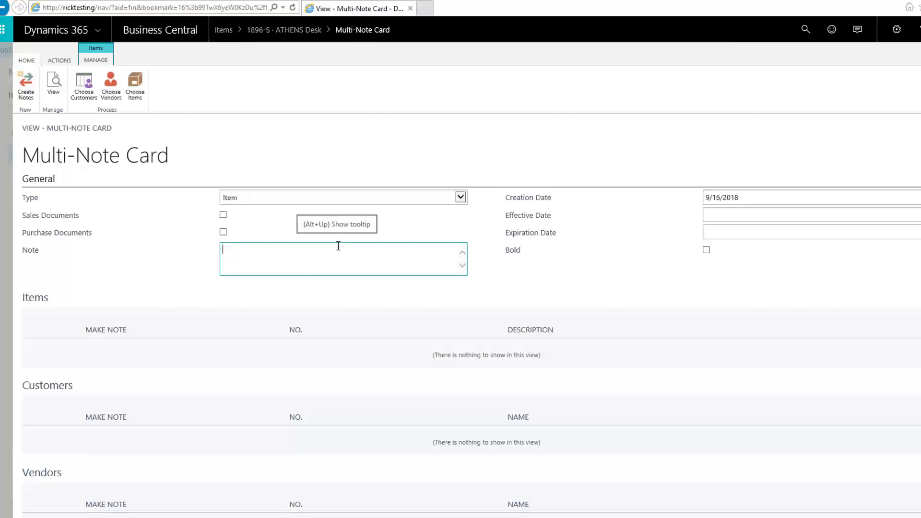
{"action": "type", "text": "T"}
{"action": "key", "text": "BackSpace"}
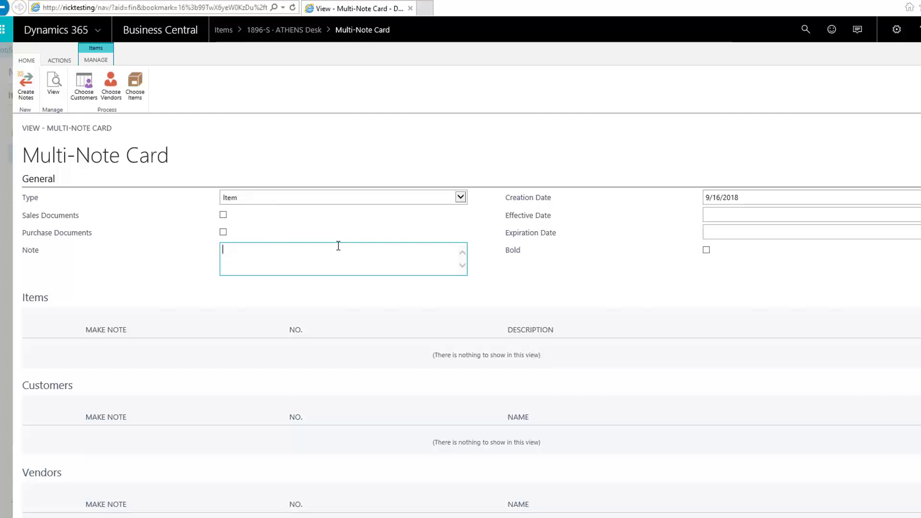
{"action": "type", "text": "This item is over stocked. Offer Dis"}
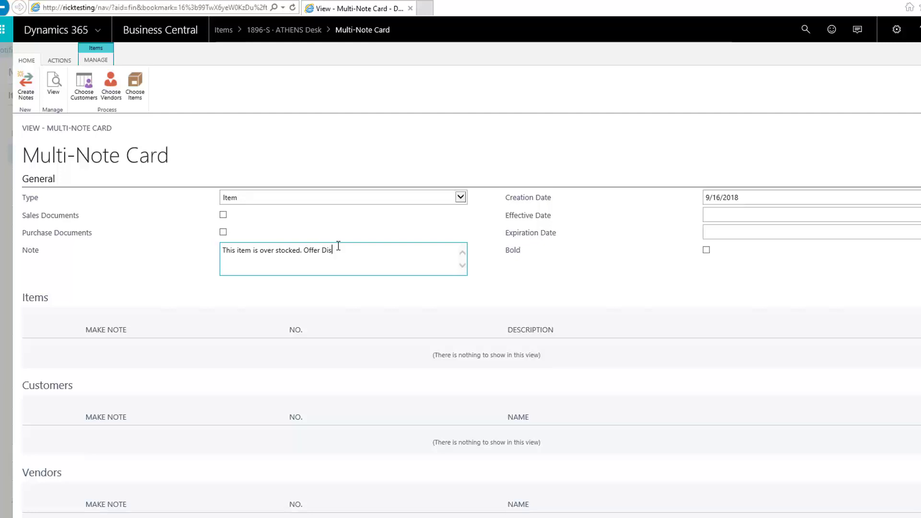
{"action": "type", "text": "counts for sales effort."}
{"action": "key", "text": "Tab"}
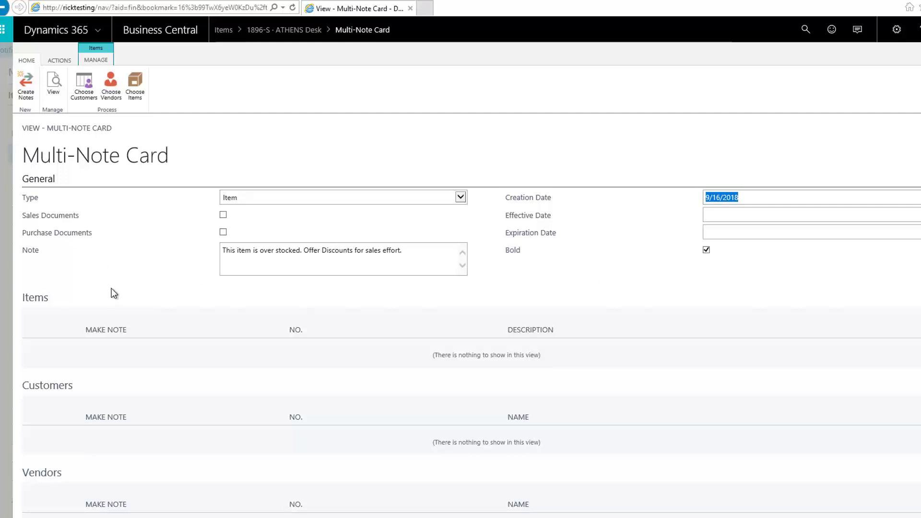
{"action": "left_click", "coordinate": [223, 215]}
{"action": "left_click", "coordinate": [224, 233]}
Choose items 1896-S, 1900-S, 1925-W, 1960-S and 1969-W for the note and create the notes
{"action": "left_click", "coordinate": [131, 79]}
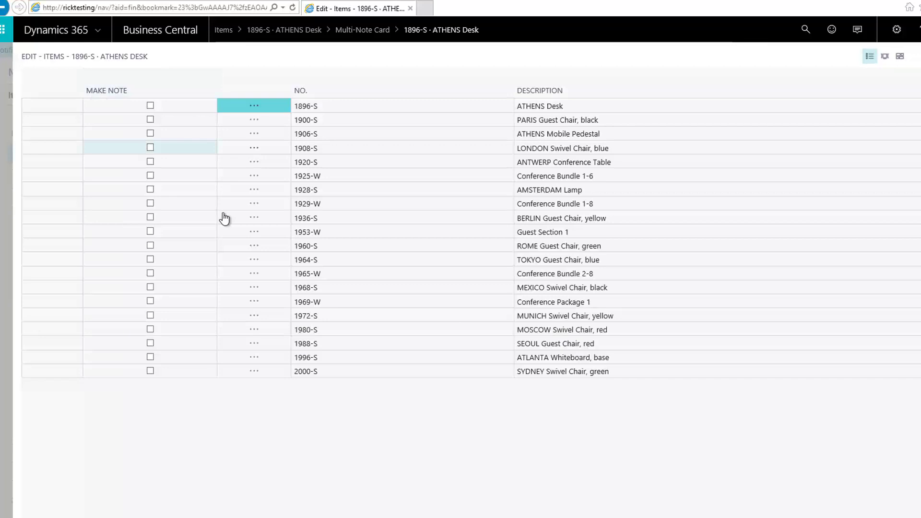
{"action": "left_click", "coordinate": [150, 106]}
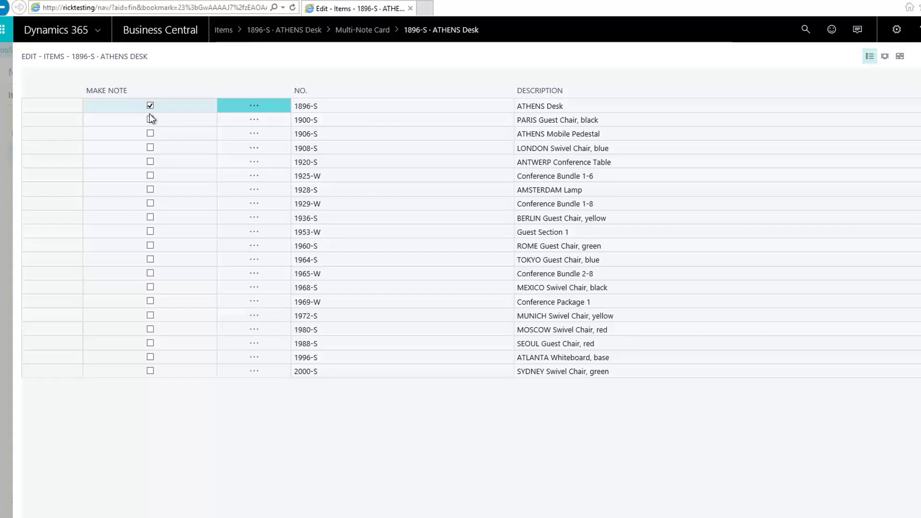
{"action": "left_click", "coordinate": [150, 119]}
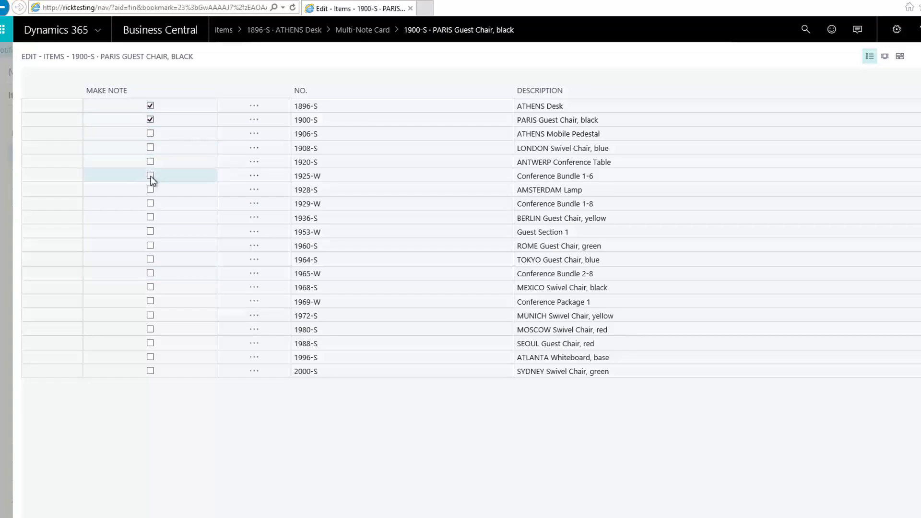
{"action": "left_click", "coordinate": [151, 246]}
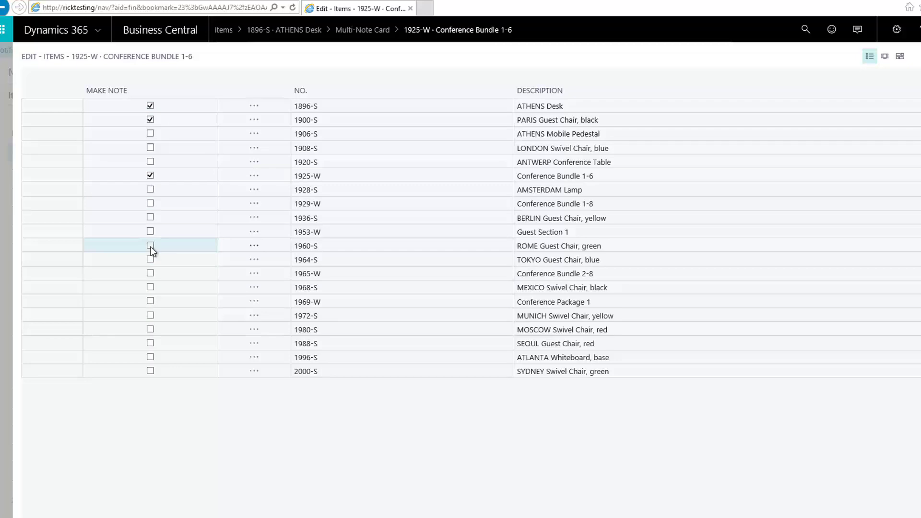
{"action": "left_click", "coordinate": [150, 302]}
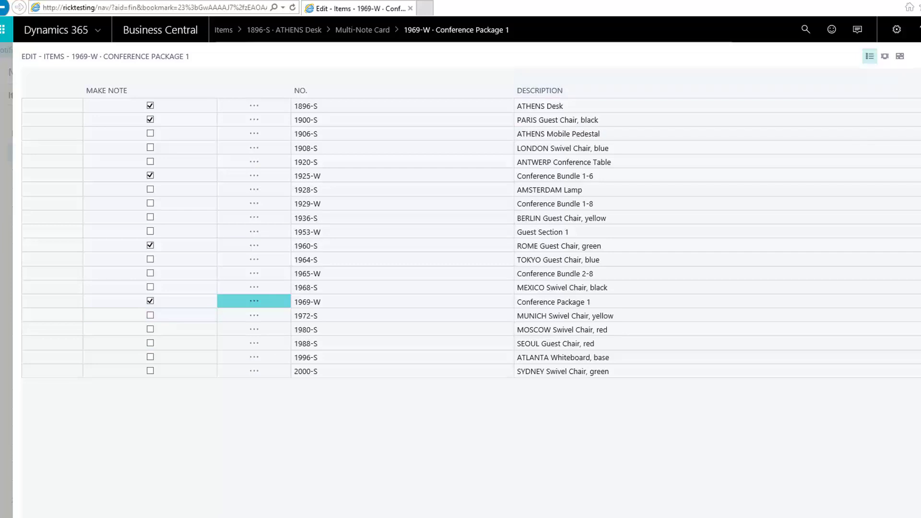
{"action": "key", "text": "Escape"}
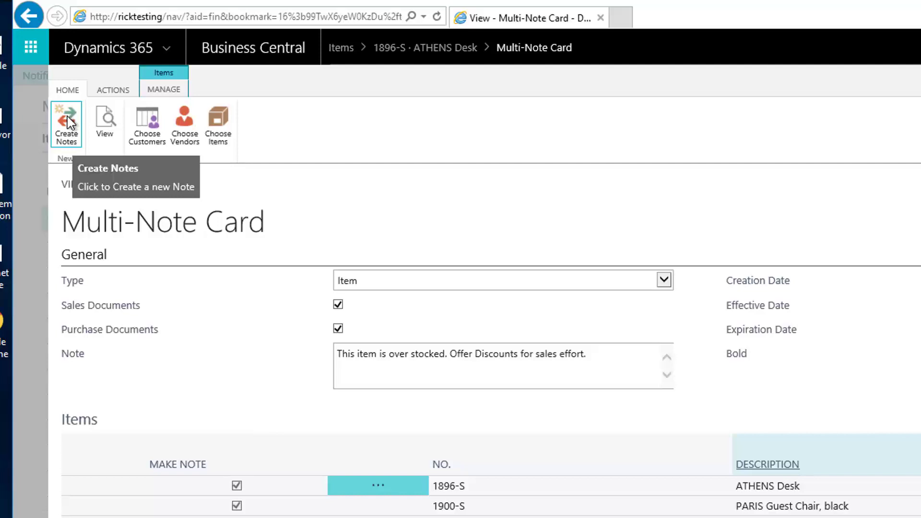
{"action": "left_click", "coordinate": [70, 122]}
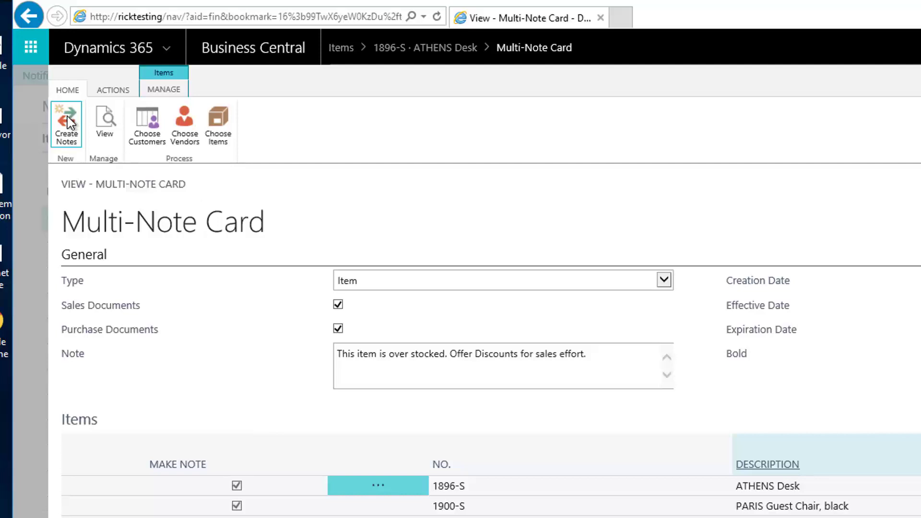